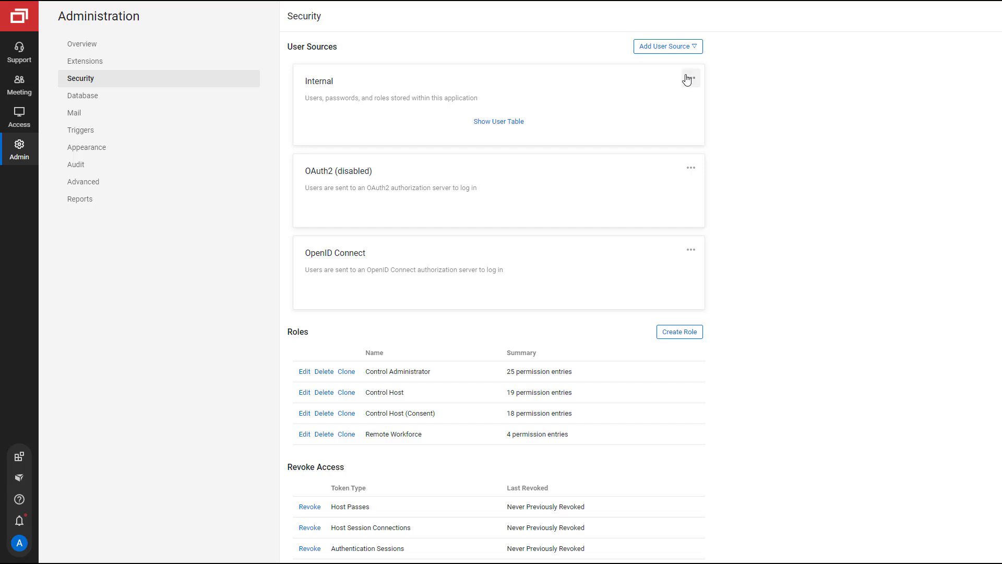
Step: Open the Internal user source's Configure settings from its options menu on the Security page
left_click(688, 79)
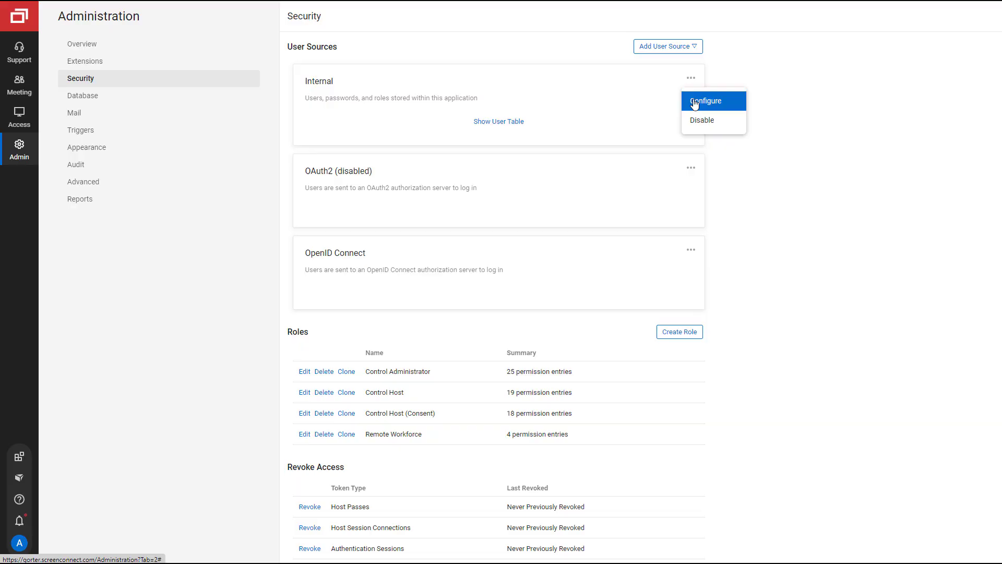
left_click(695, 101)
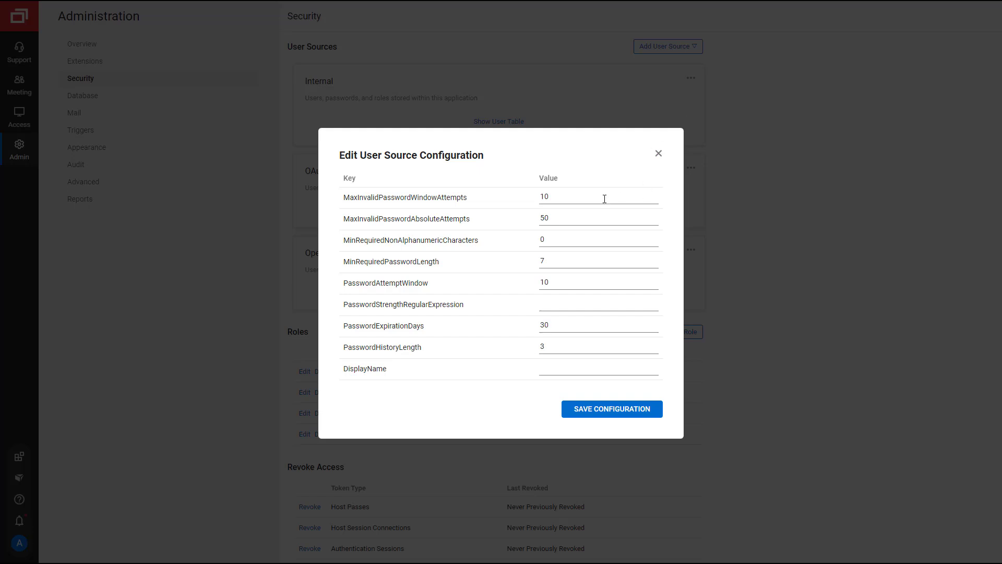
Step: Replace the MaxInvalidPasswordWindowAttempts value 10 with 6 for the Internal source
double_click(566, 193)
type("6")
left_click(555, 223)
Step: Change MinRequiredNonAlphanumericCharacters from 0 to 1 in the Internal source configuration
double_click(555, 239)
type("1")
left_click(546, 261)
Step: Replace the PasswordAttemptWindow value 10 with 5
left_click_drag(553, 282, 536, 282)
type("5")
Step: Replace the PasswordExpirationDays value 30 with 60
left_click_drag(553, 323, 514, 323)
type("60")
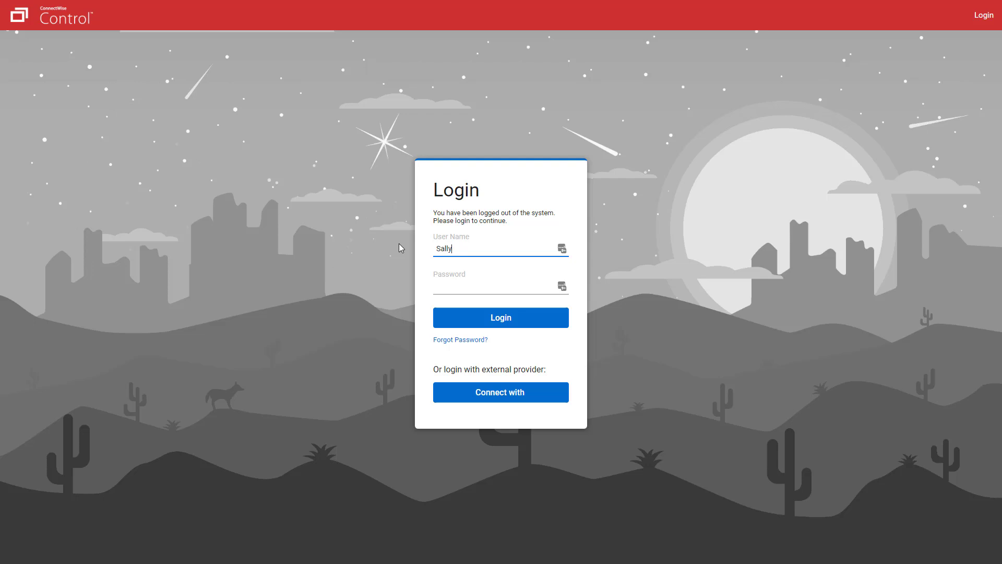
Step: Submit three login attempts with a wrong password for the administrator account
key("Tab")
type("•••••")
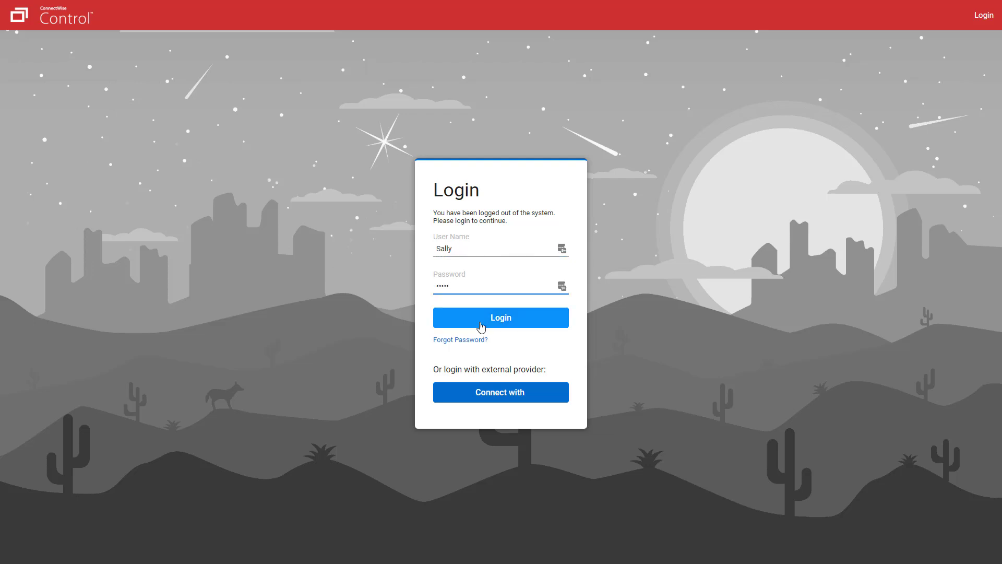
left_click(480, 313)
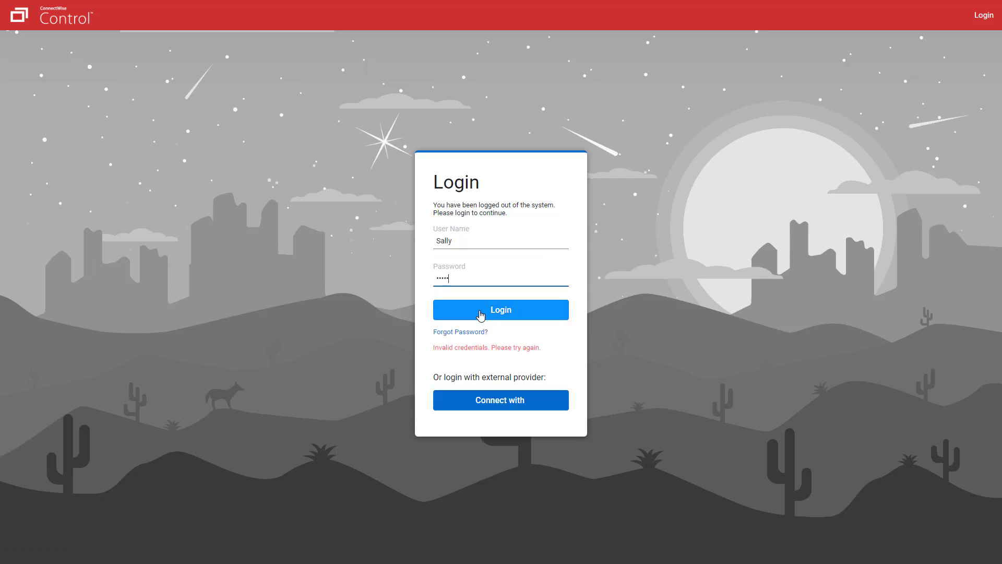
left_click(481, 314)
type("••••••")
left_click(480, 313)
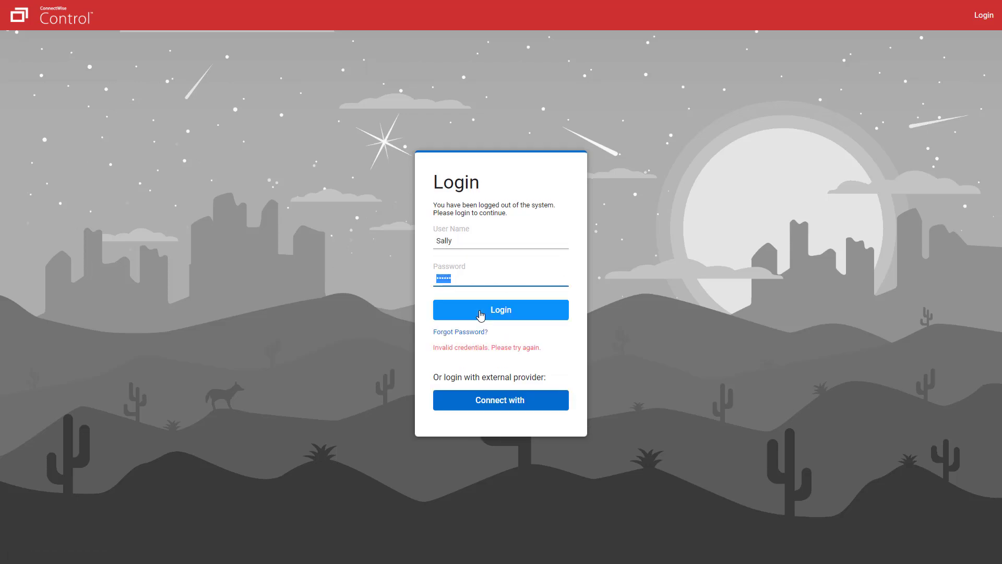
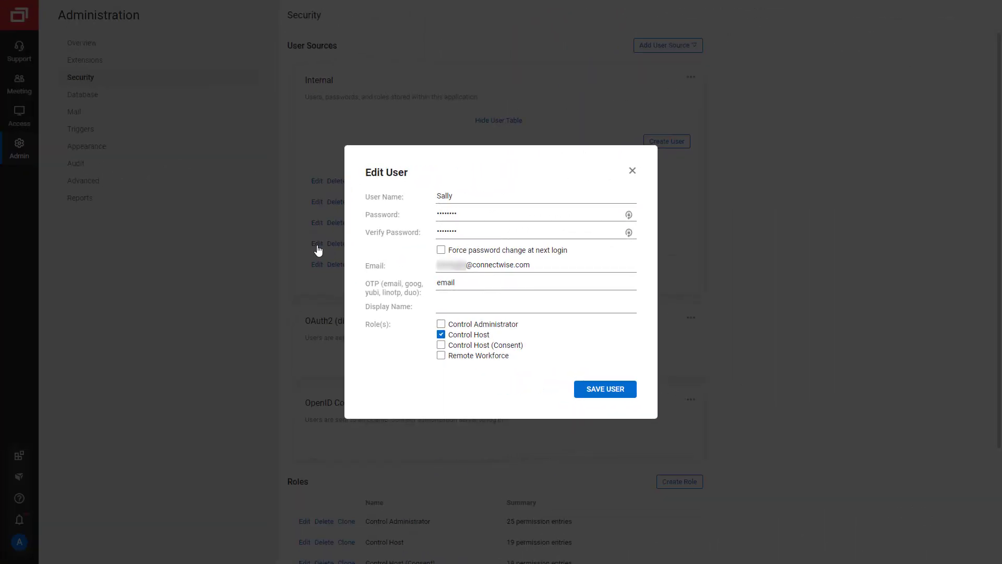
Step: Give the locked user a new password, force a password change at next login, then sign in as them
left_click(472, 215)
key("ctrl+a")
type("•••••••")
key("Tab")
type("•••••••")
left_click(441, 250)
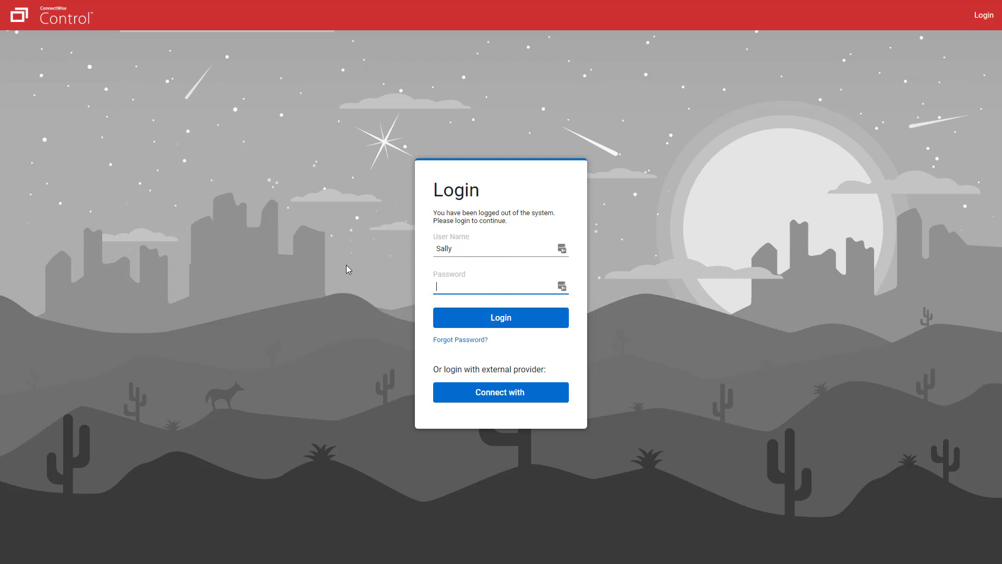
type("*******")
left_click(459, 320)
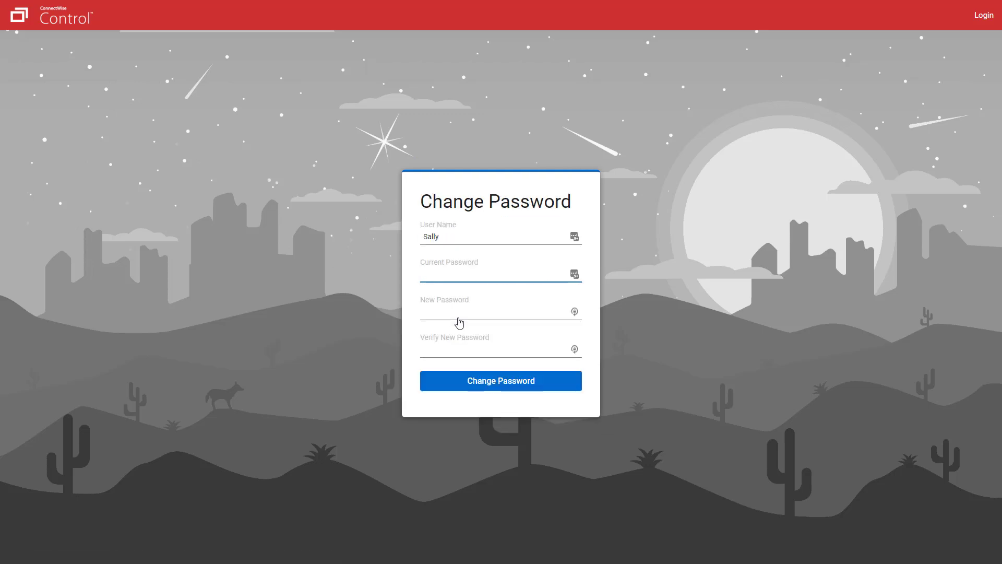
Step: Submit the temporary password with a short new password, which gets rejected
type("*******")
key("Tab")
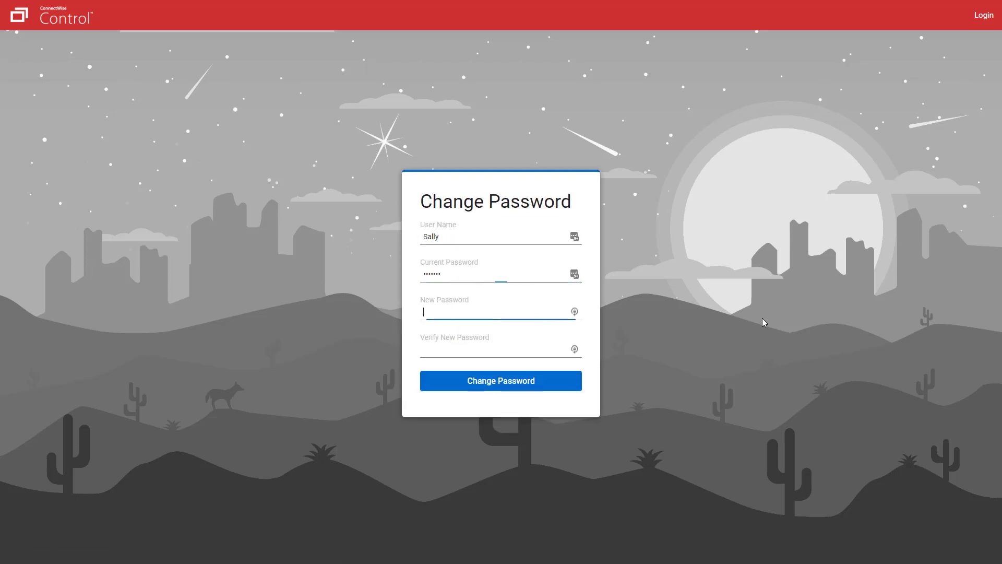
type("****")
key("Tab")
type("****")
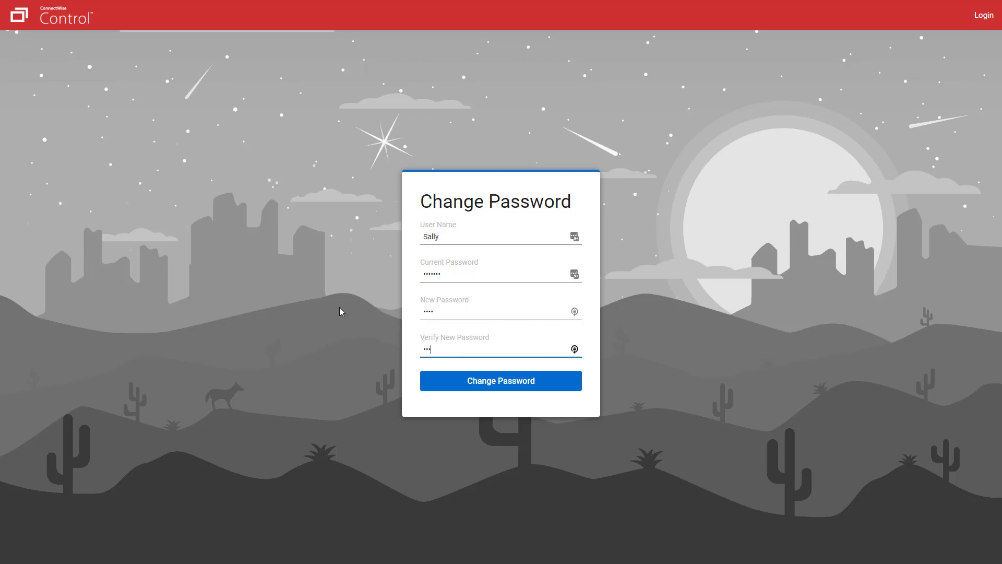
left_click(472, 389)
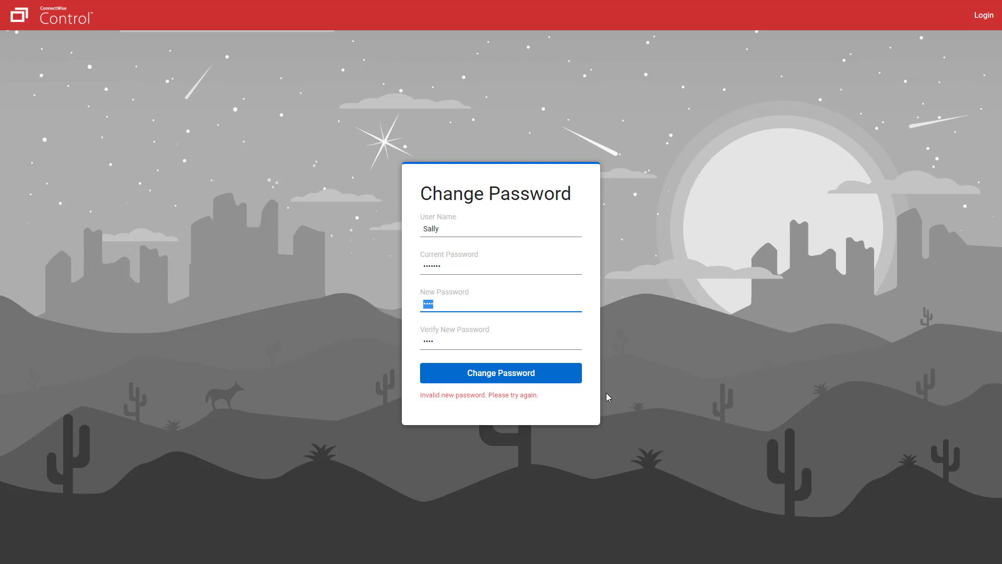
Step: Resubmit the password change with a longer, compliant new password
type("*******")
key("Tab")
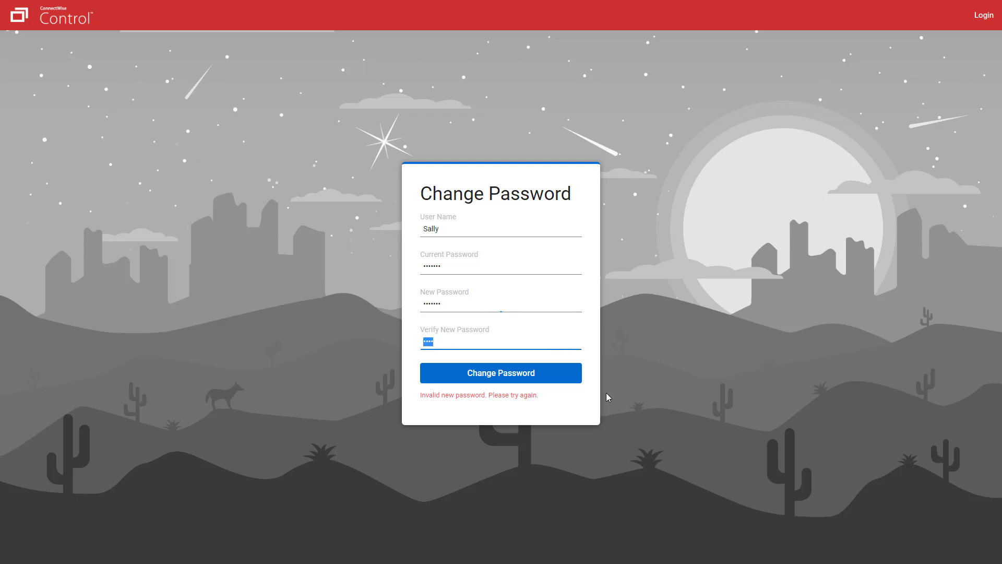
type("*******")
left_click(564, 380)
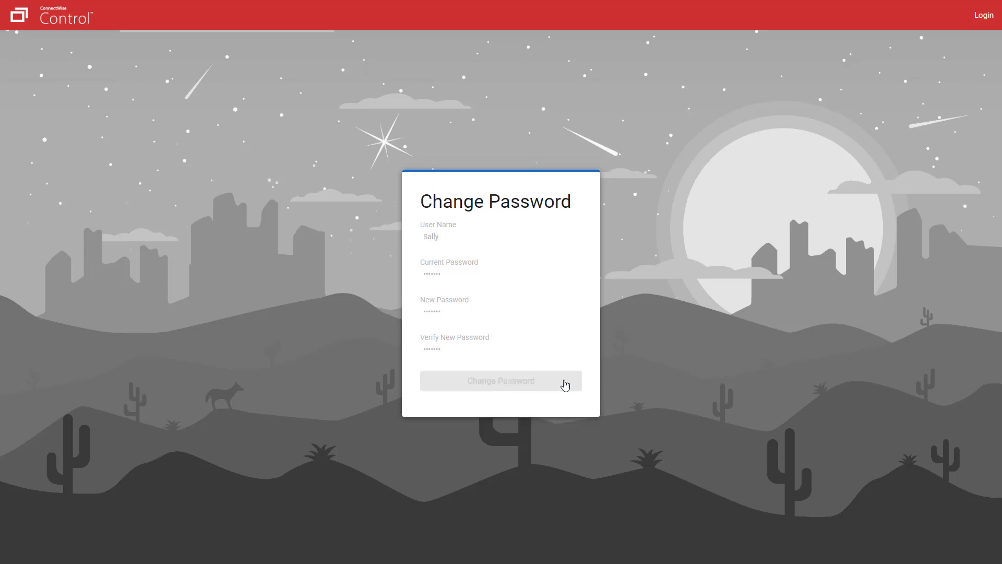
Step: Log in with the new password, paste the one-time code, and trust this device
type("*********")
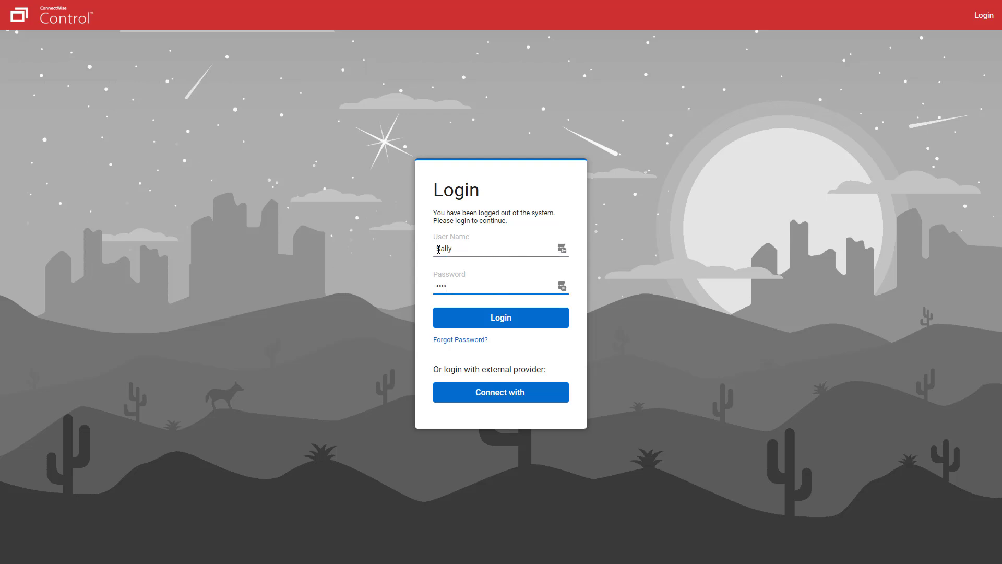
left_click(484, 320)
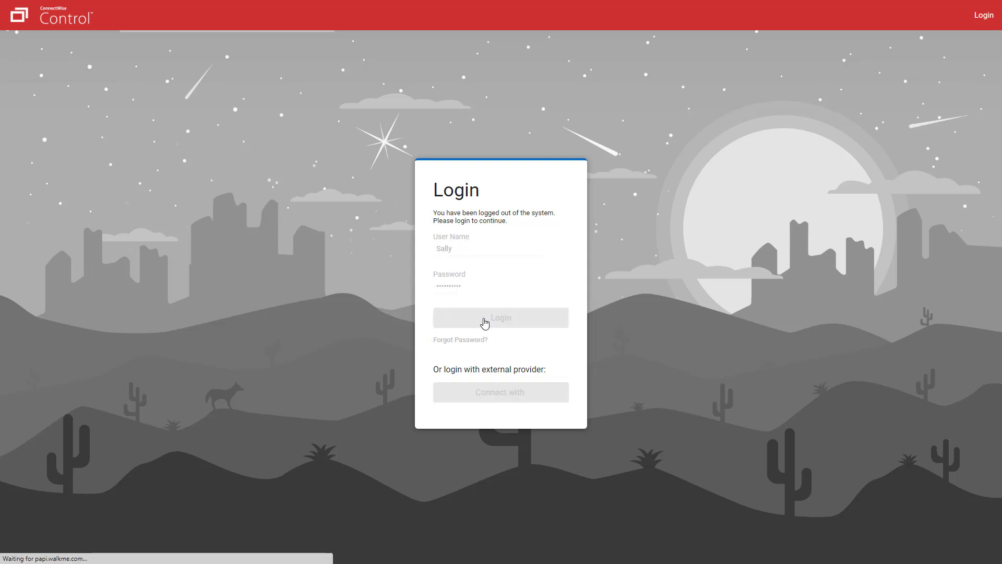
key("ctrl+v")
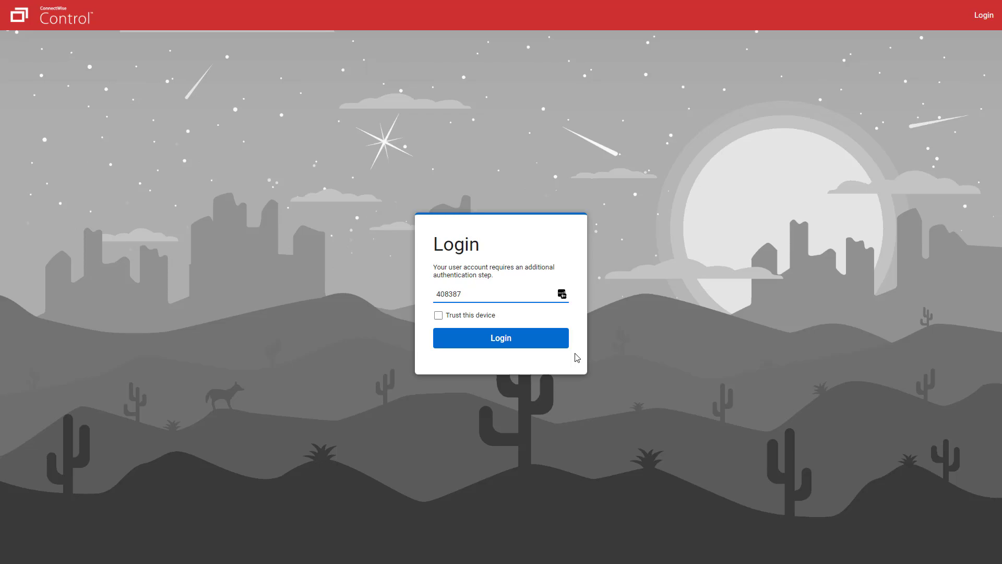
left_click(438, 315)
left_click(498, 343)
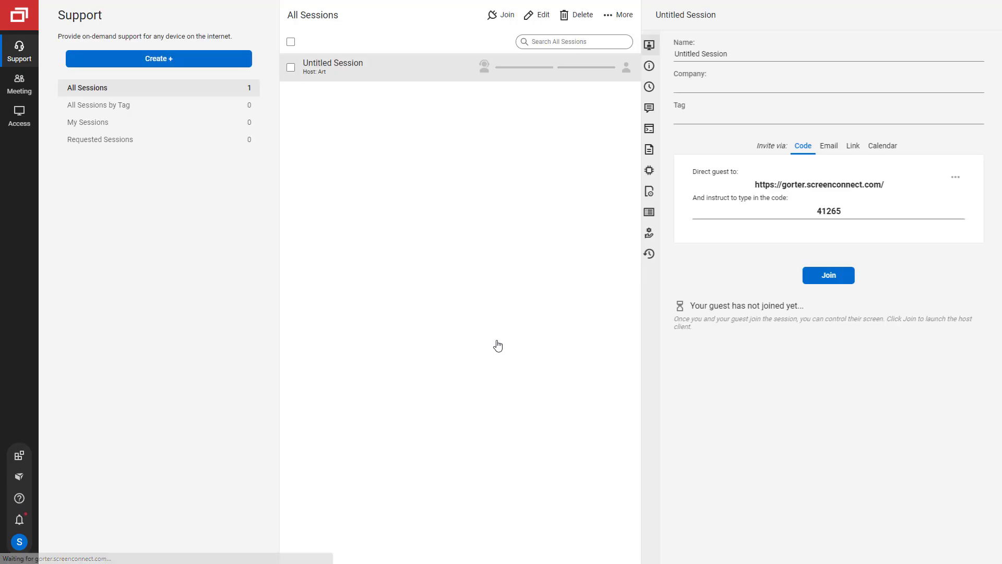